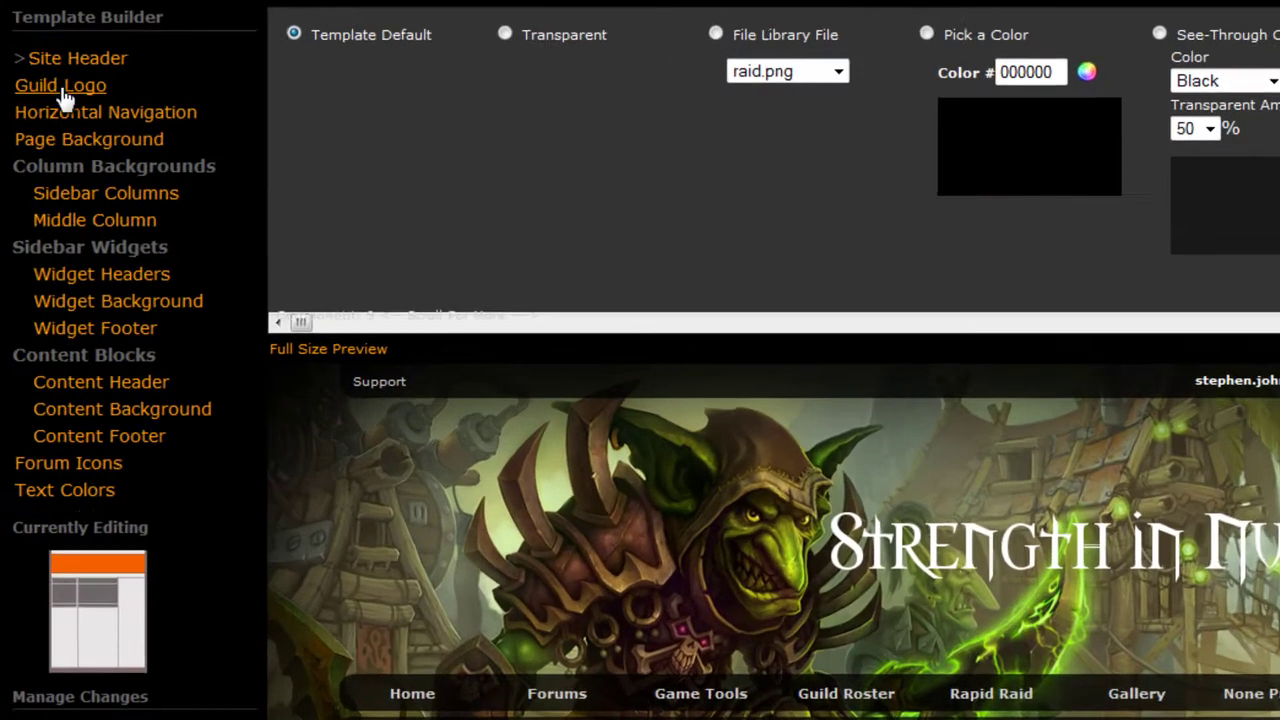
Step: Browse the Guild Logo, navigation, page, column, widget and content sections, ending on Text Colors
{"action": "left_click", "coordinate": [37, 89]}
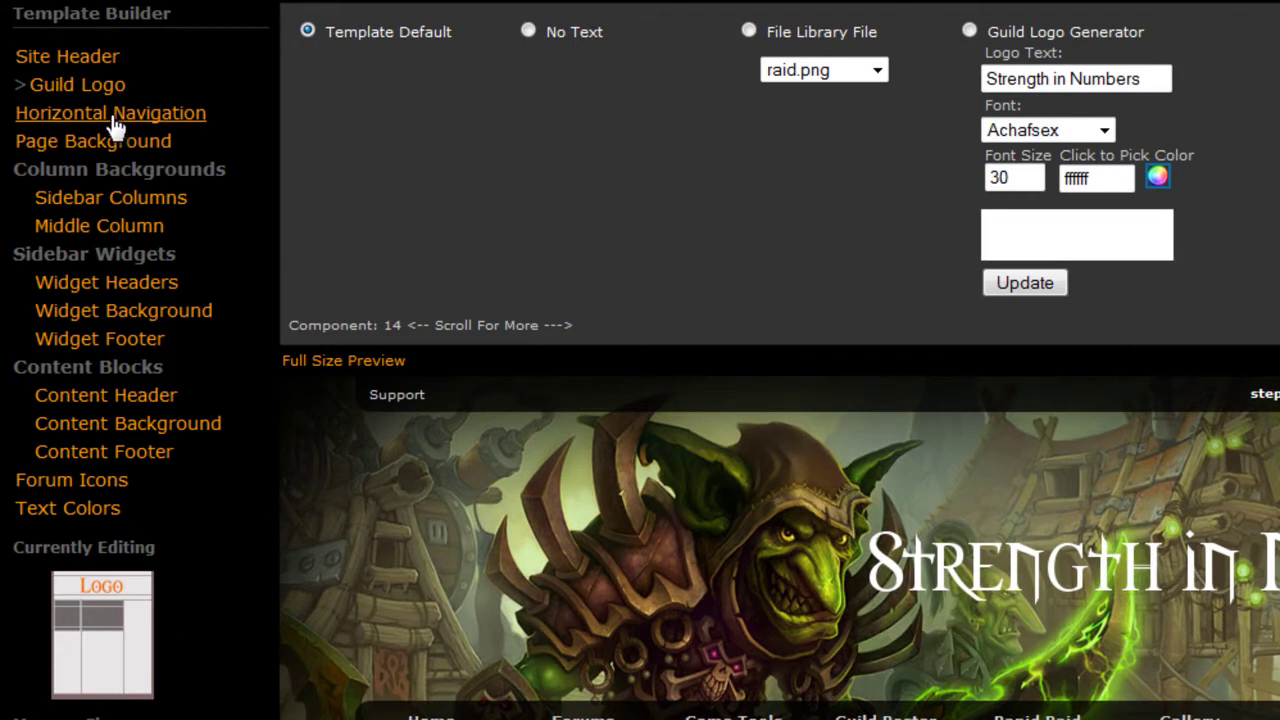
{"action": "left_click", "coordinate": [112, 118]}
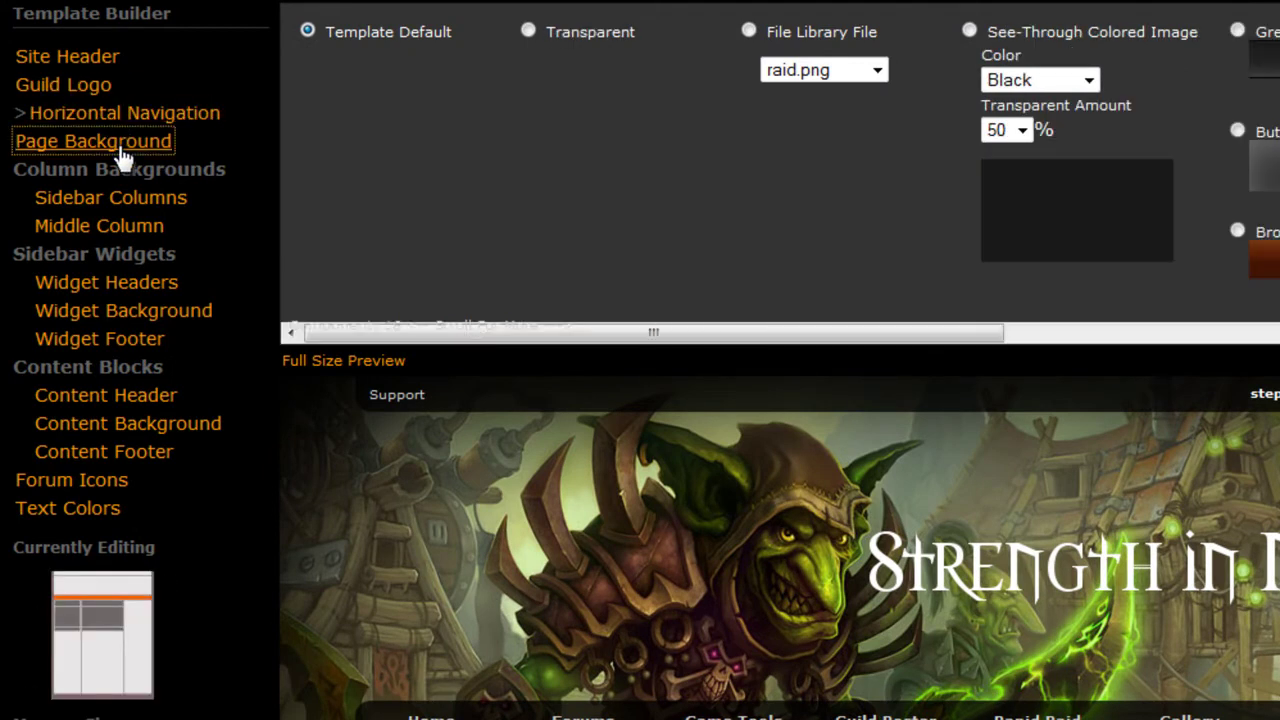
{"action": "left_click", "coordinate": [120, 148]}
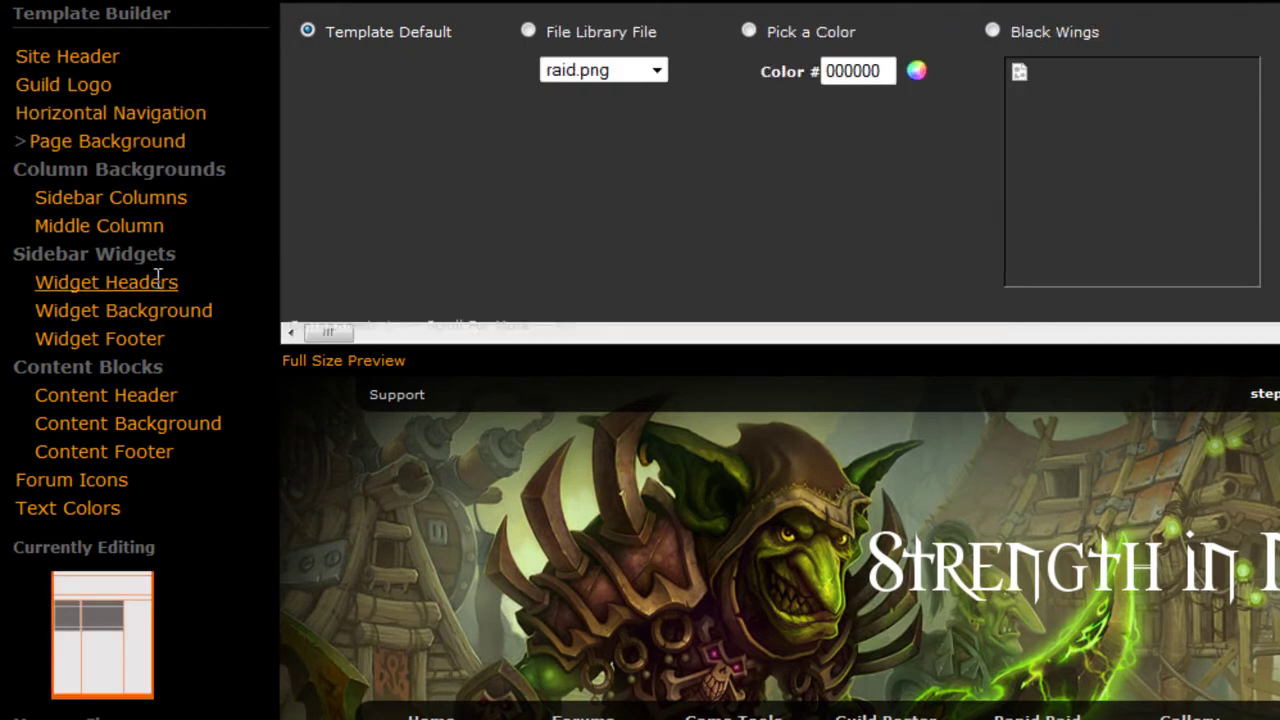
{"action": "left_click", "coordinate": [145, 203]}
{"action": "left_click", "coordinate": [135, 228]}
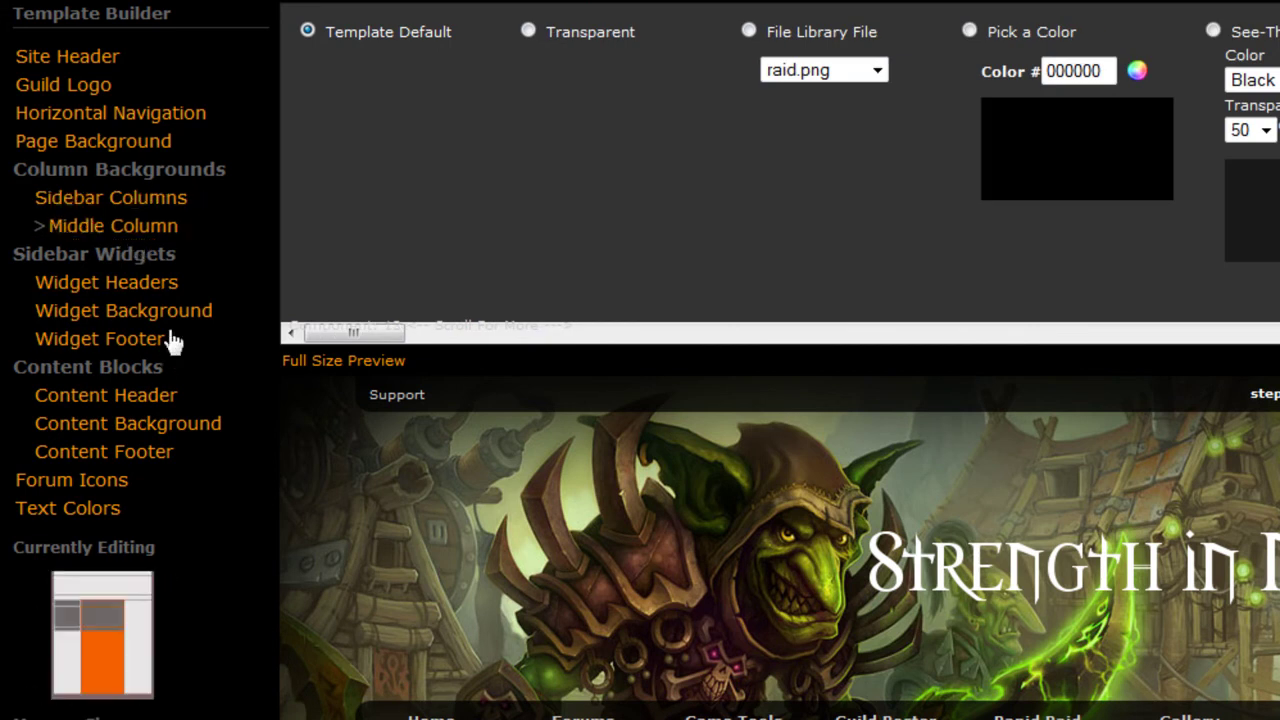
{"action": "left_click", "coordinate": [95, 285]}
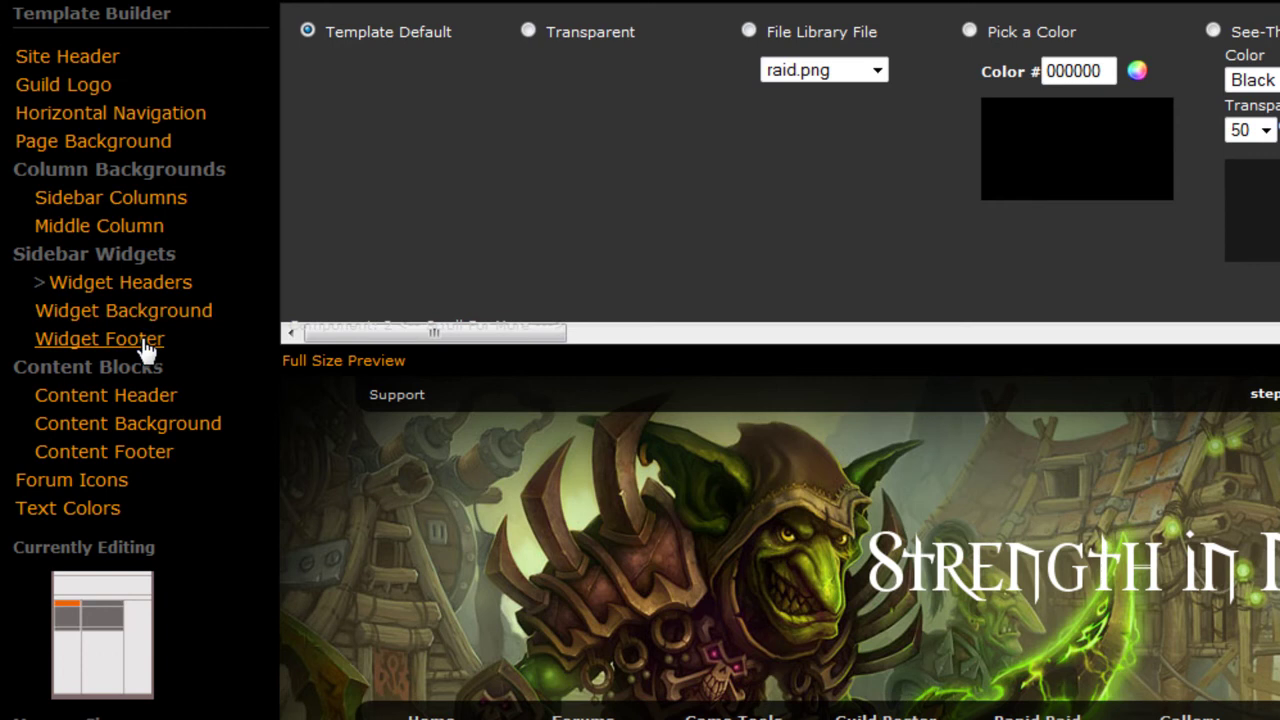
{"action": "left_click", "coordinate": [140, 397]}
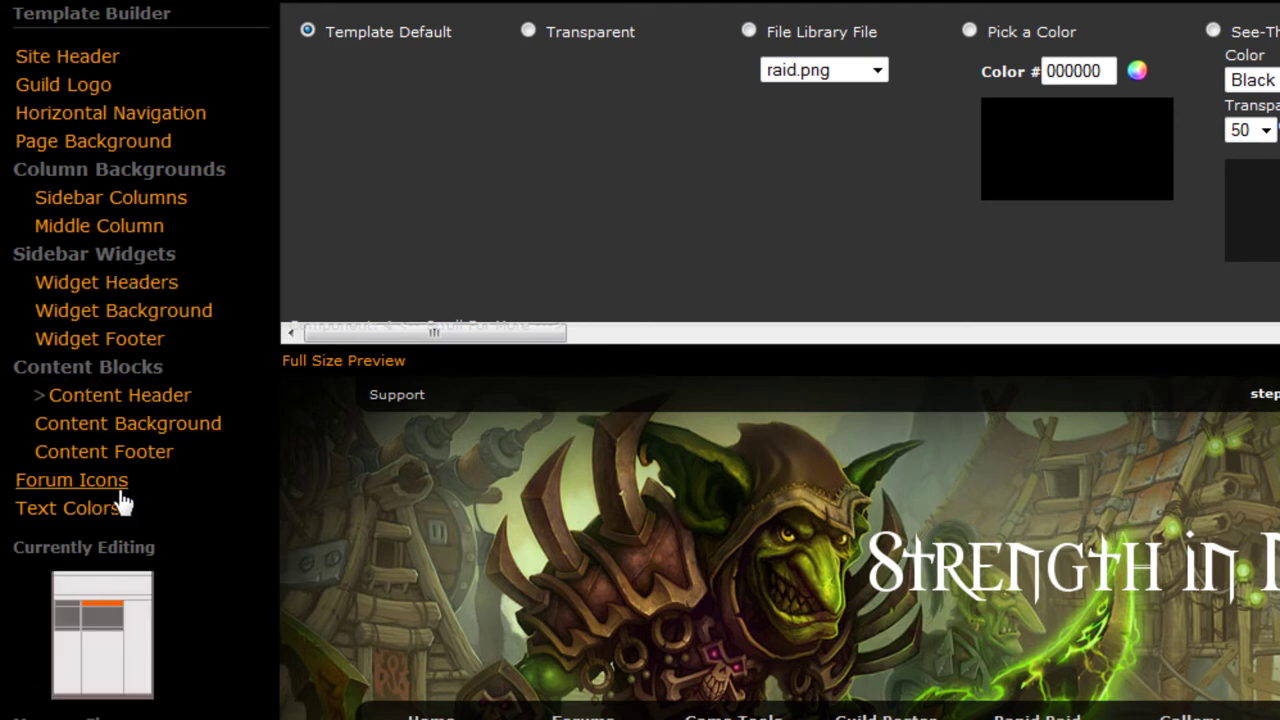
{"action": "left_click", "coordinate": [105, 510]}
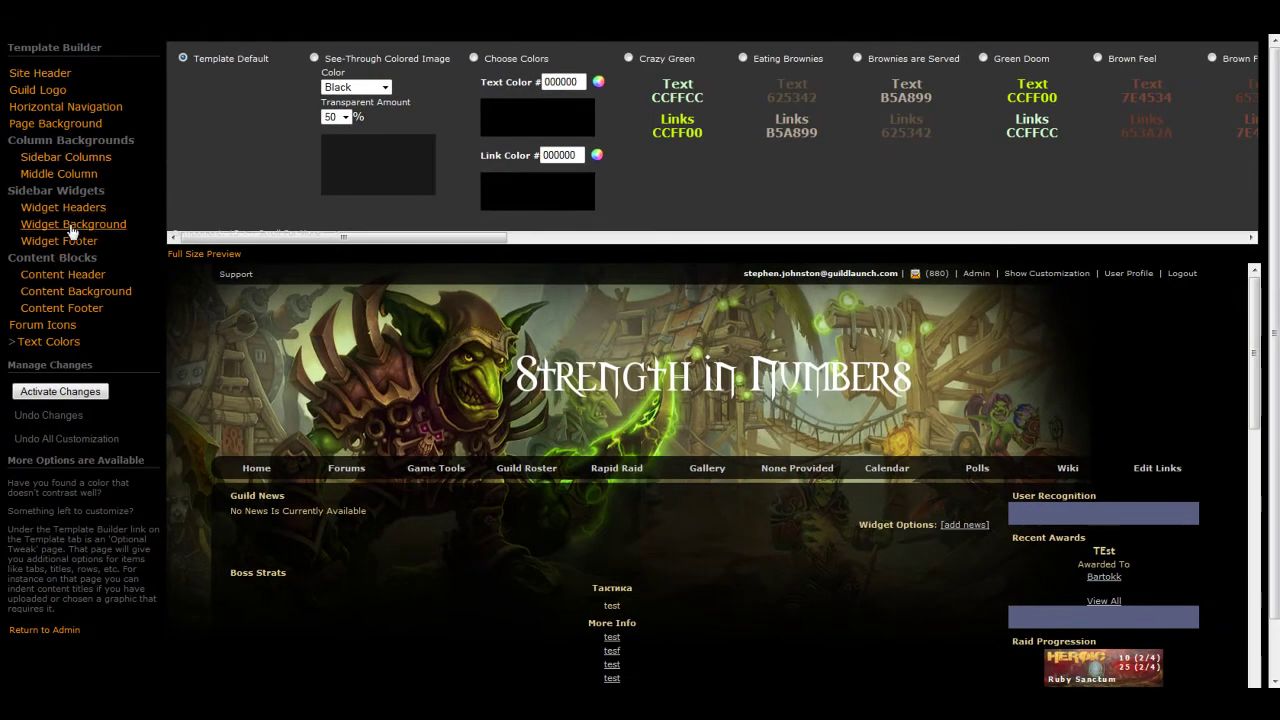
Step: Show the Widget Footer background options, currently a solid 595E80 fill
{"action": "left_click", "coordinate": [64, 246]}
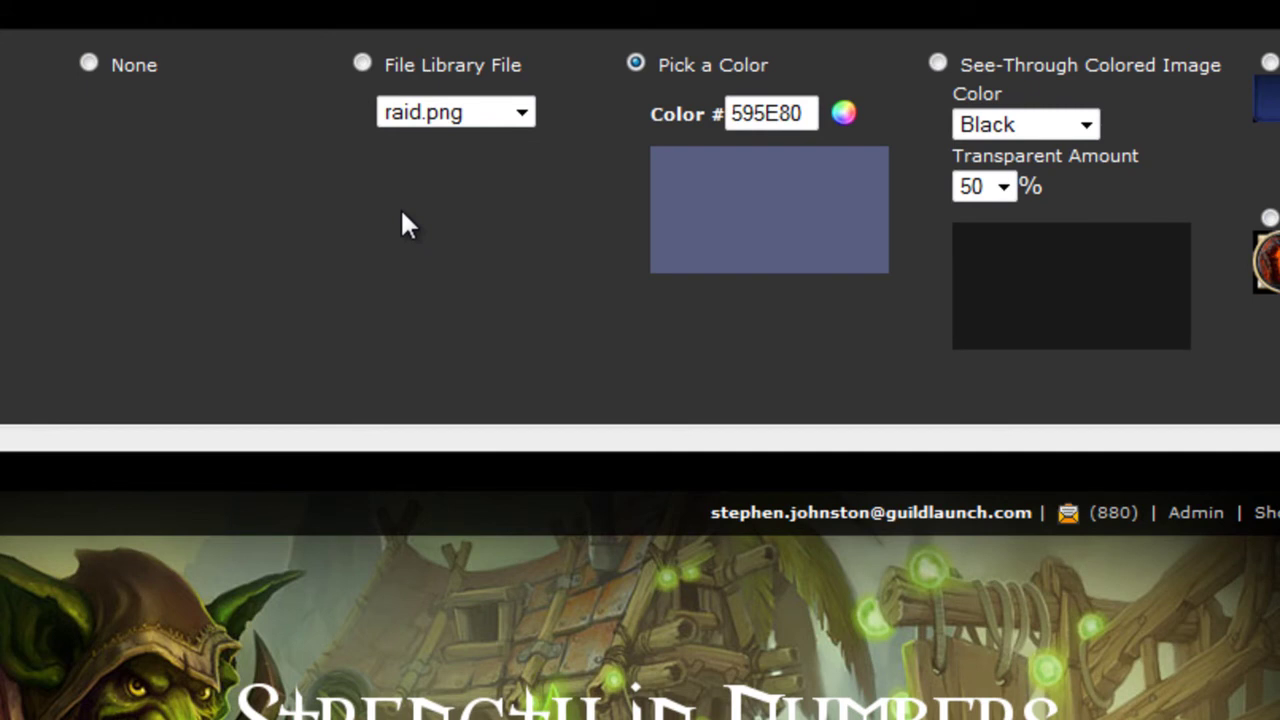
Step: Change the widget footer's solid colour to the brighter blue 5665CC
{"action": "left_click", "coordinate": [844, 113]}
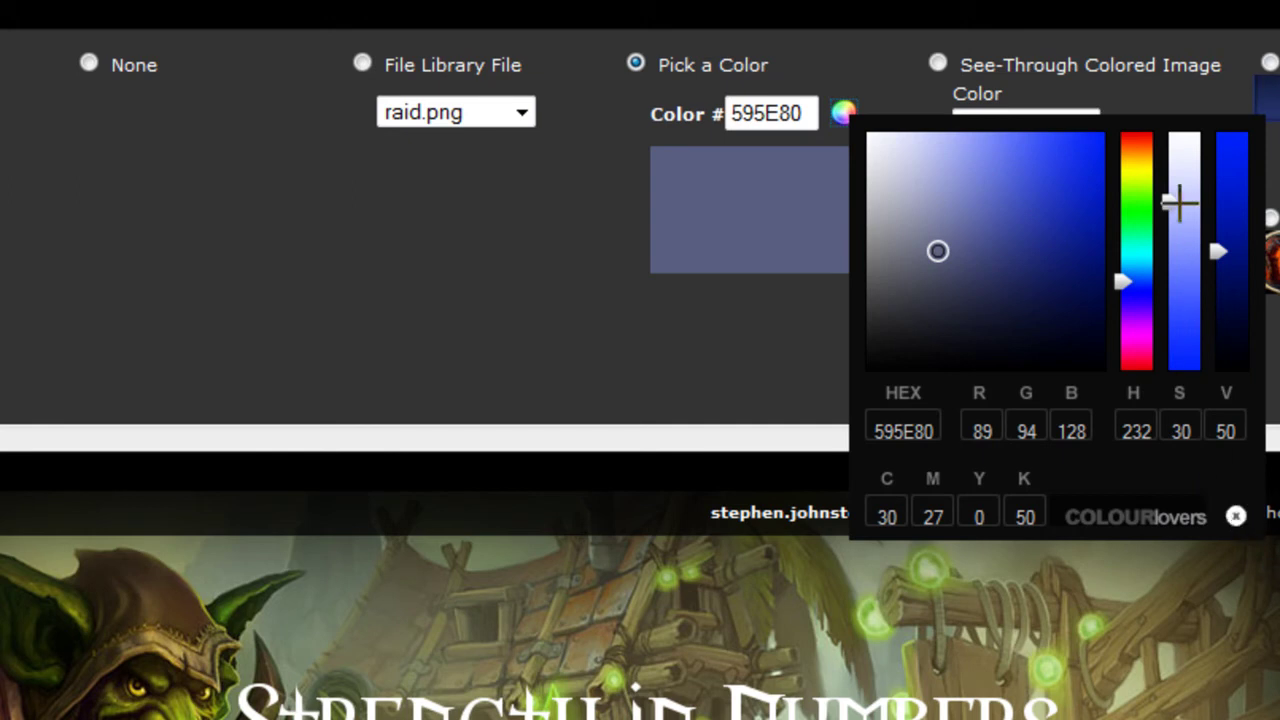
{"action": "mouse_move", "coordinate": [1172, 203]}
{"action": "left_mouse_down"}
{"action": "mouse_move", "coordinate": [1170, 272]}
{"action": "mouse_move", "coordinate": [1222, 181]}
{"action": "left_mouse_up"}
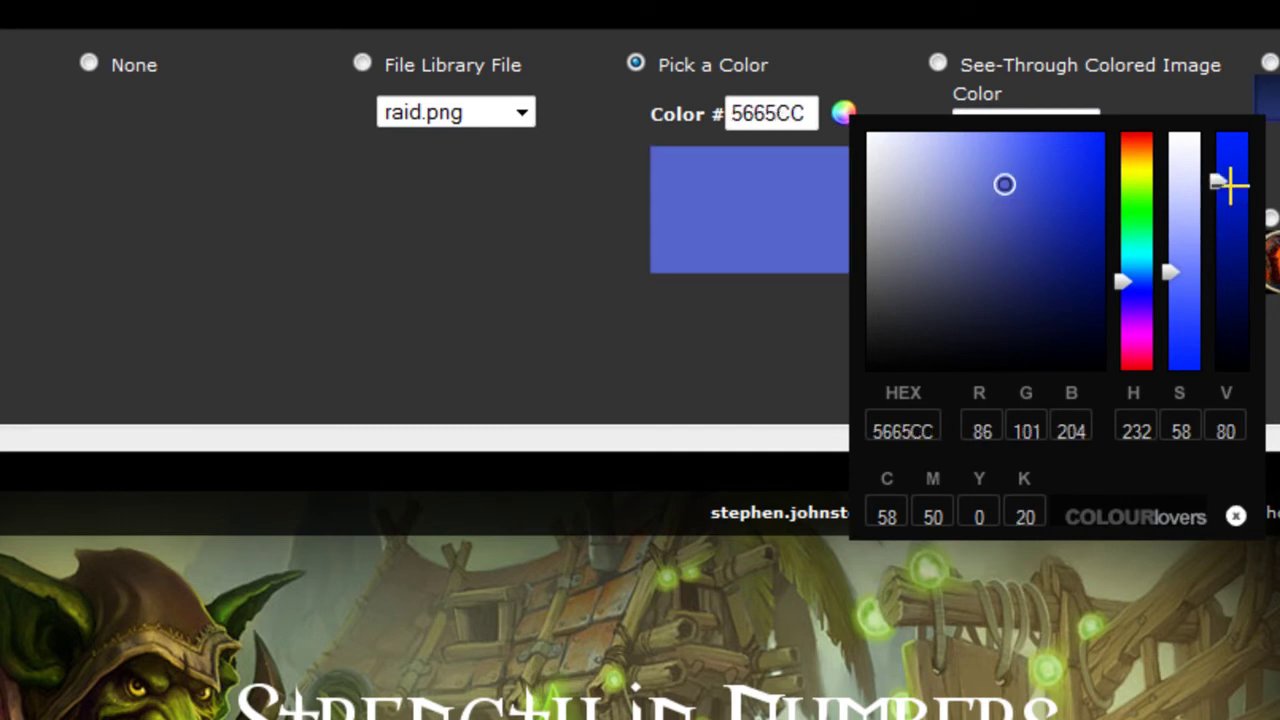
{"action": "left_click", "coordinate": [1236, 517]}
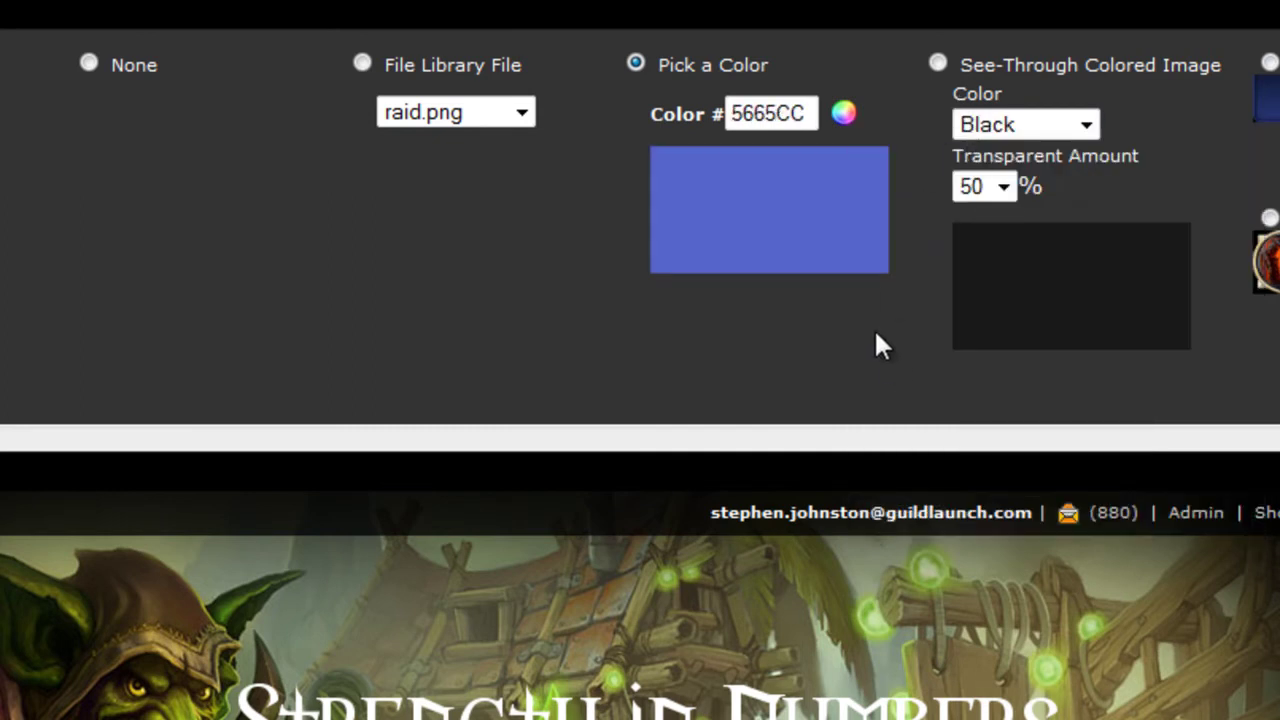
Step: Make the widget footer a See-Through Colored Image tinted Yellow at 10% transparency
{"action": "left_click", "coordinate": [939, 63]}
{"action": "left_click", "coordinate": [1030, 125]}
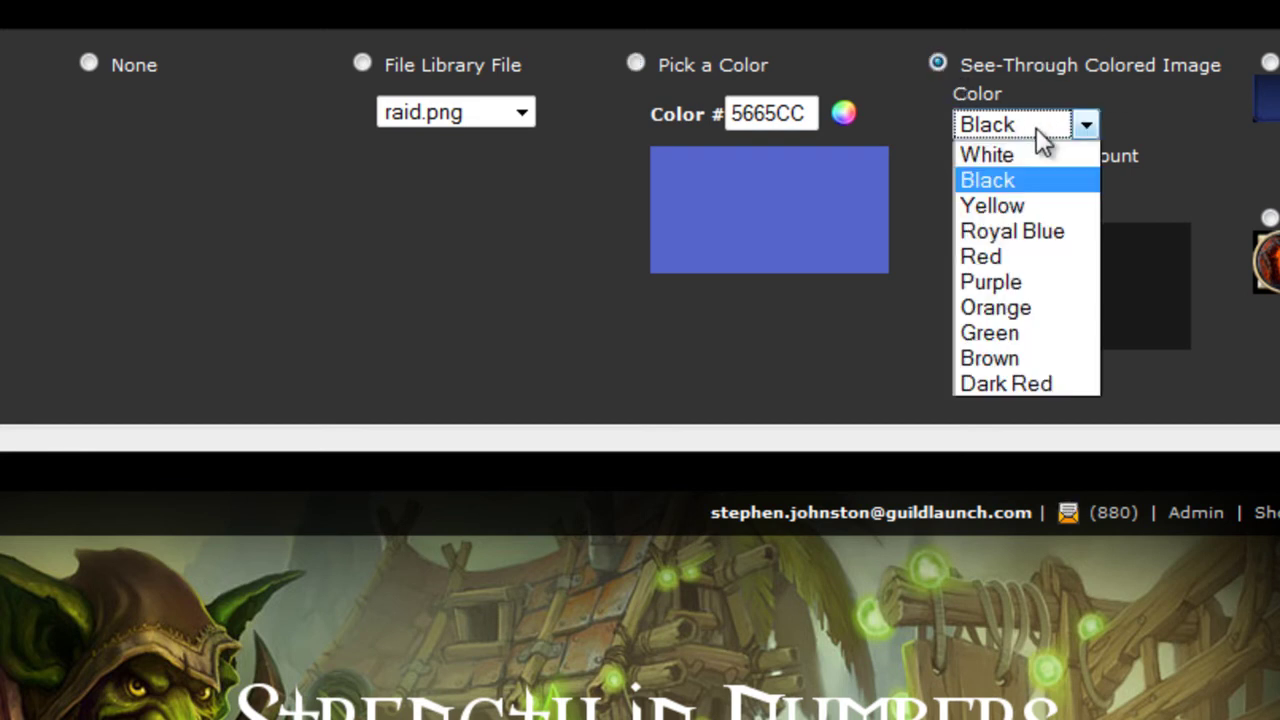
{"action": "left_click", "coordinate": [998, 206]}
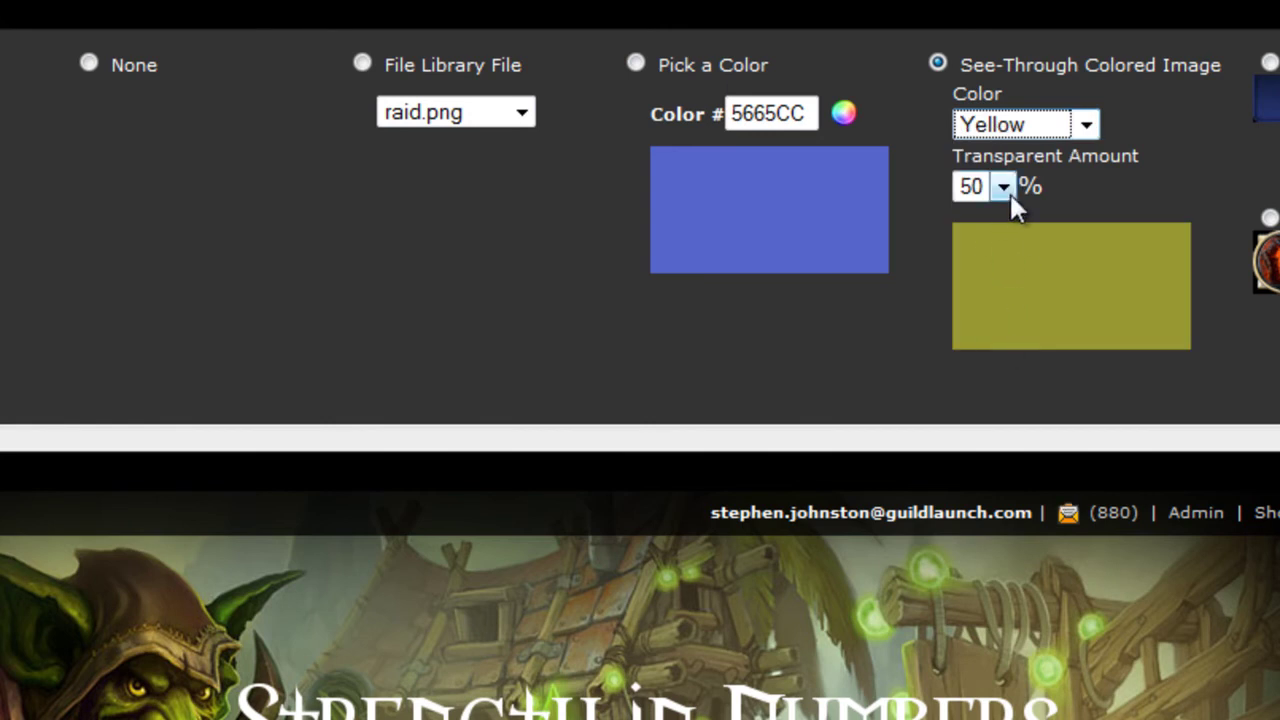
{"action": "left_click", "coordinate": [1004, 188]}
{"action": "left_click", "coordinate": [982, 291]}
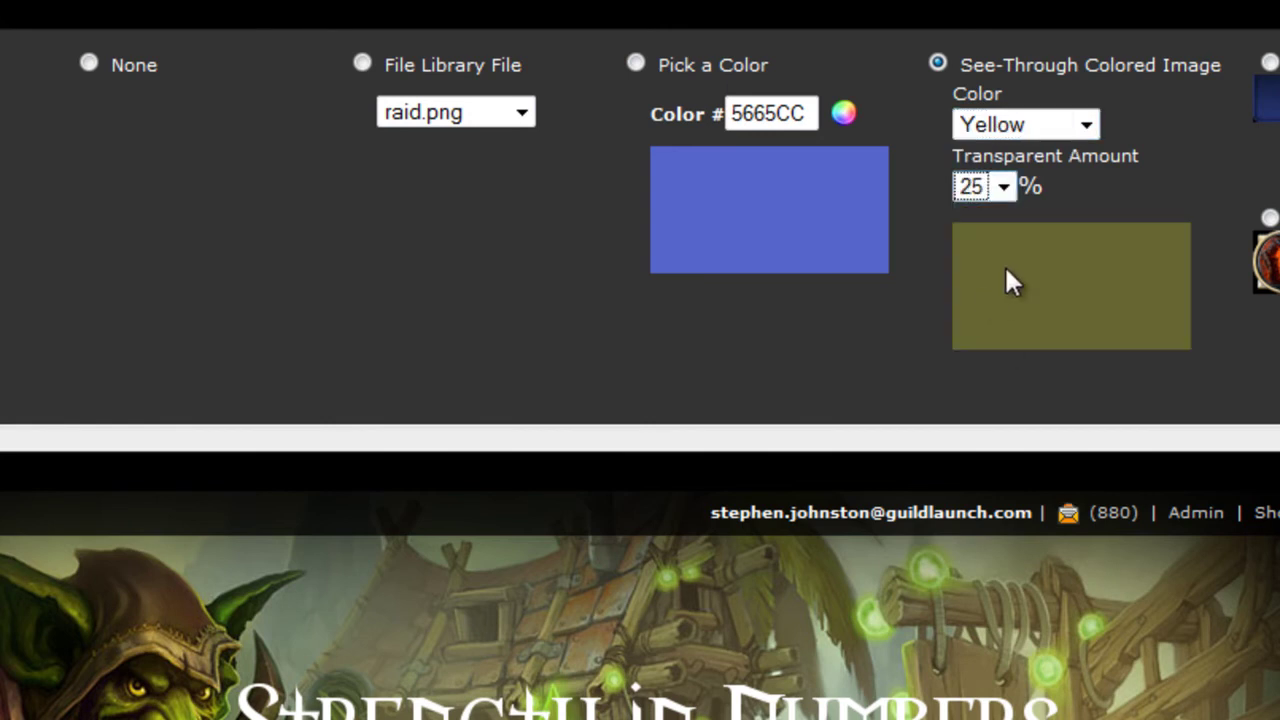
{"action": "left_click", "coordinate": [1002, 186]}
{"action": "left_click", "coordinate": [990, 318]}
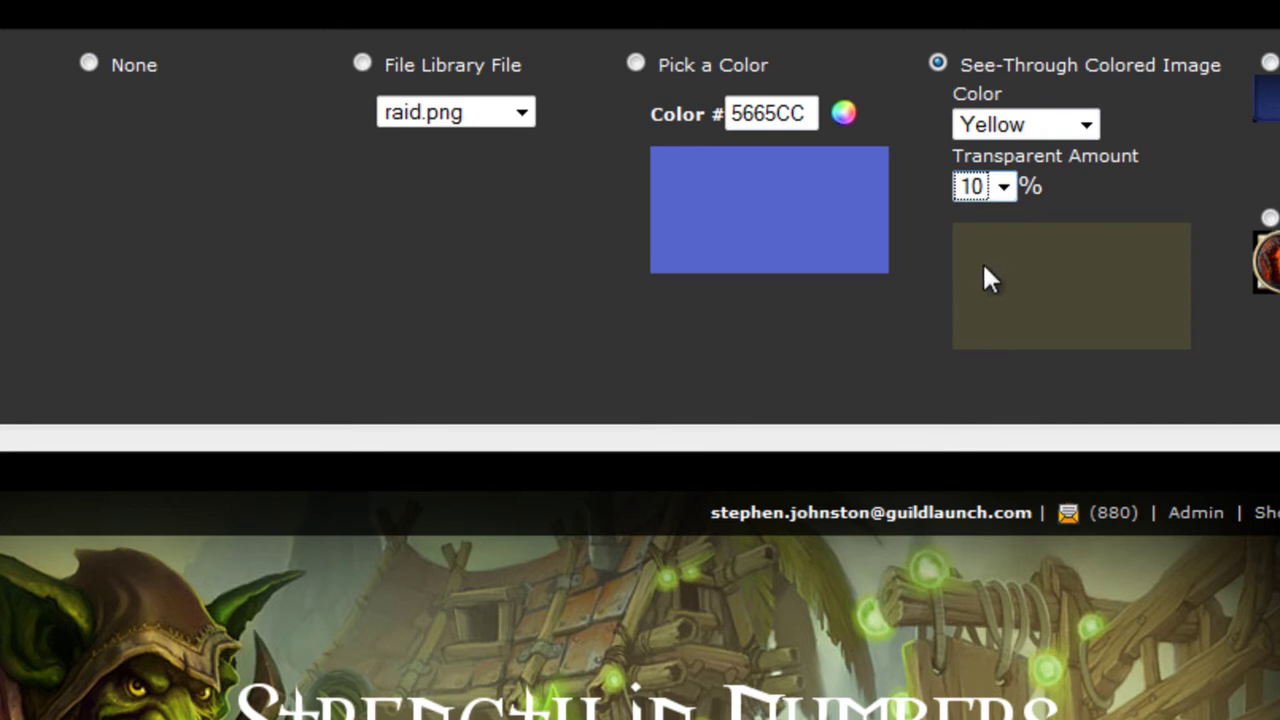
{"action": "left_click", "coordinate": [1084, 126]}
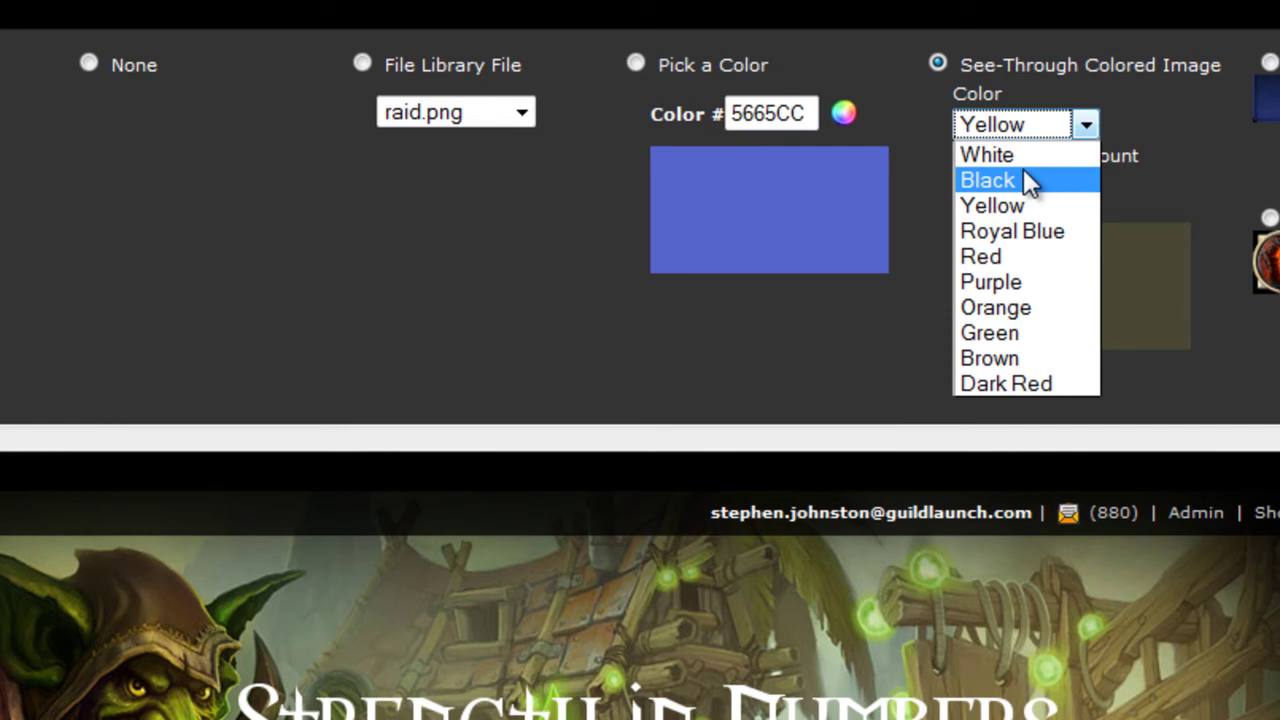
{"action": "left_click", "coordinate": [1131, 145]}
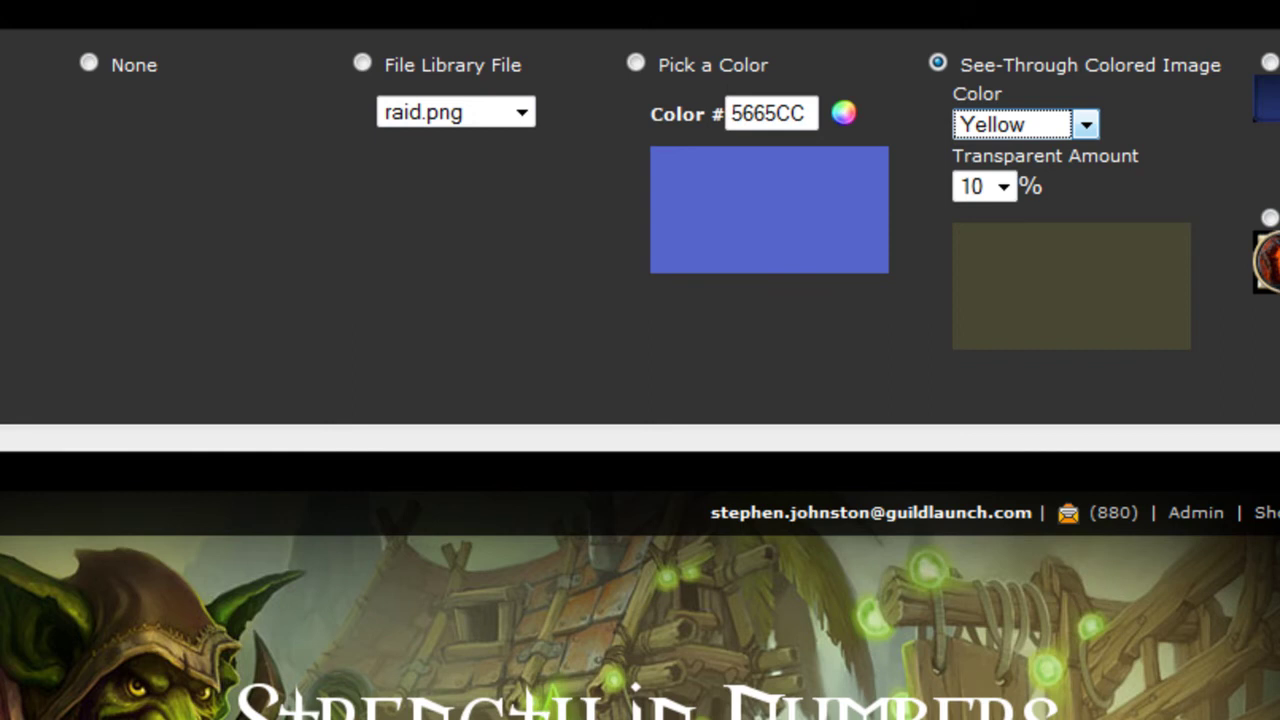
{"action": "scroll", "coordinate": [640, 220], "scroll_direction": "right", "scroll_amount": 5}
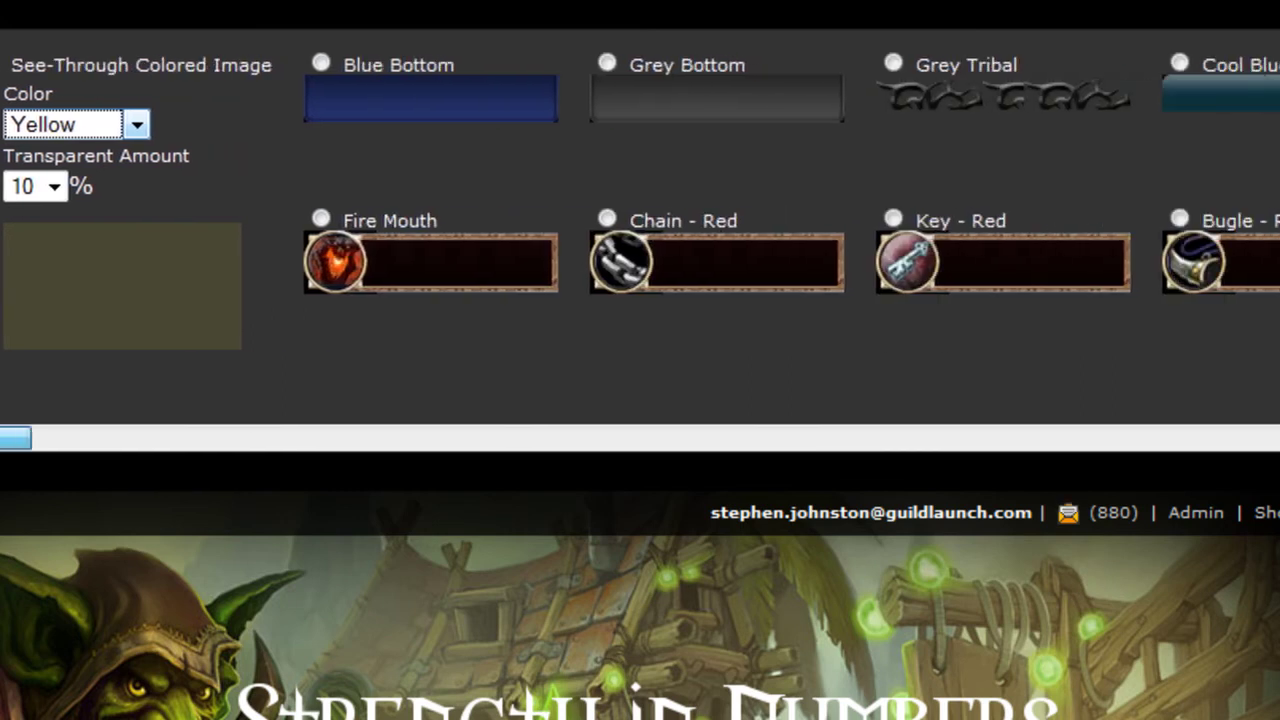
{"action": "left_click_drag", "start_coordinate": [0, 465], "coordinate": [133, 452]}
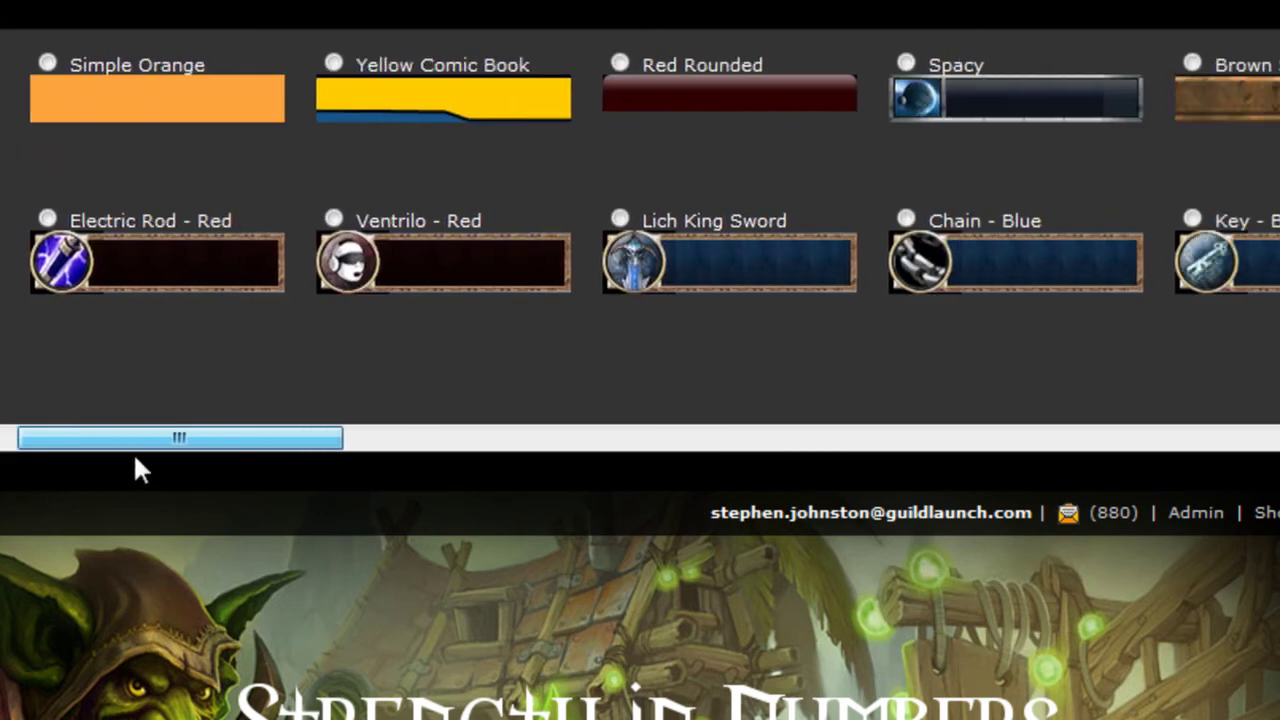
{"action": "mouse_move", "coordinate": [133, 452]}
{"action": "left_mouse_down"}
{"action": "mouse_move", "coordinate": [1140, 460]}
{"action": "mouse_move", "coordinate": [130, 445]}
{"action": "left_mouse_up"}
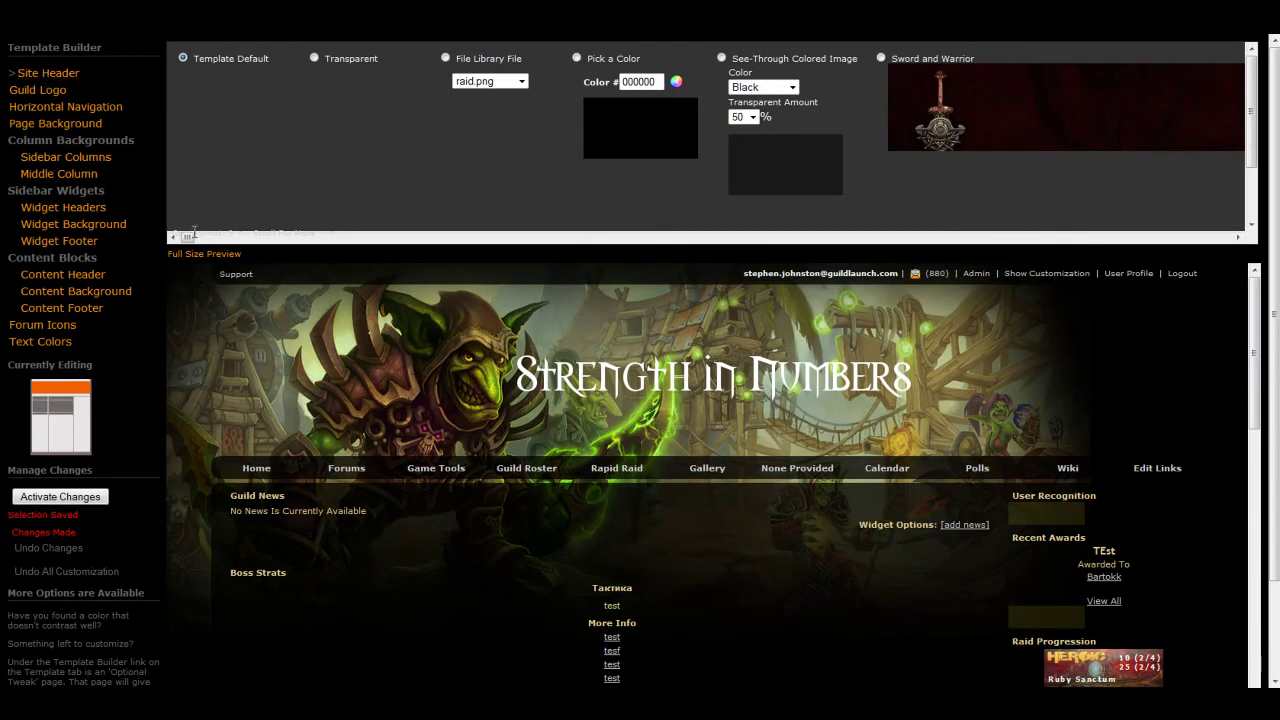
Step: Choose the Sword and Warrior image for the site header
{"action": "left_click_drag", "start_coordinate": [188, 237], "coordinate": [200, 238]}
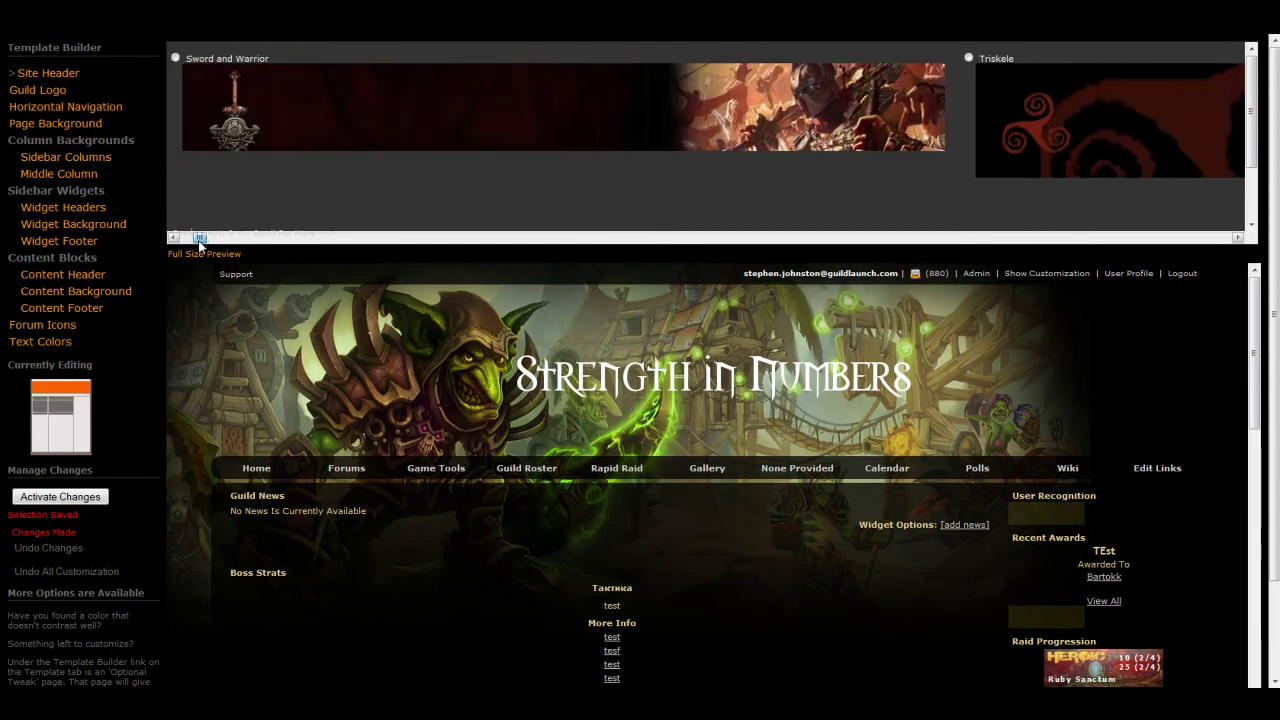
{"action": "left_click", "coordinate": [263, 58]}
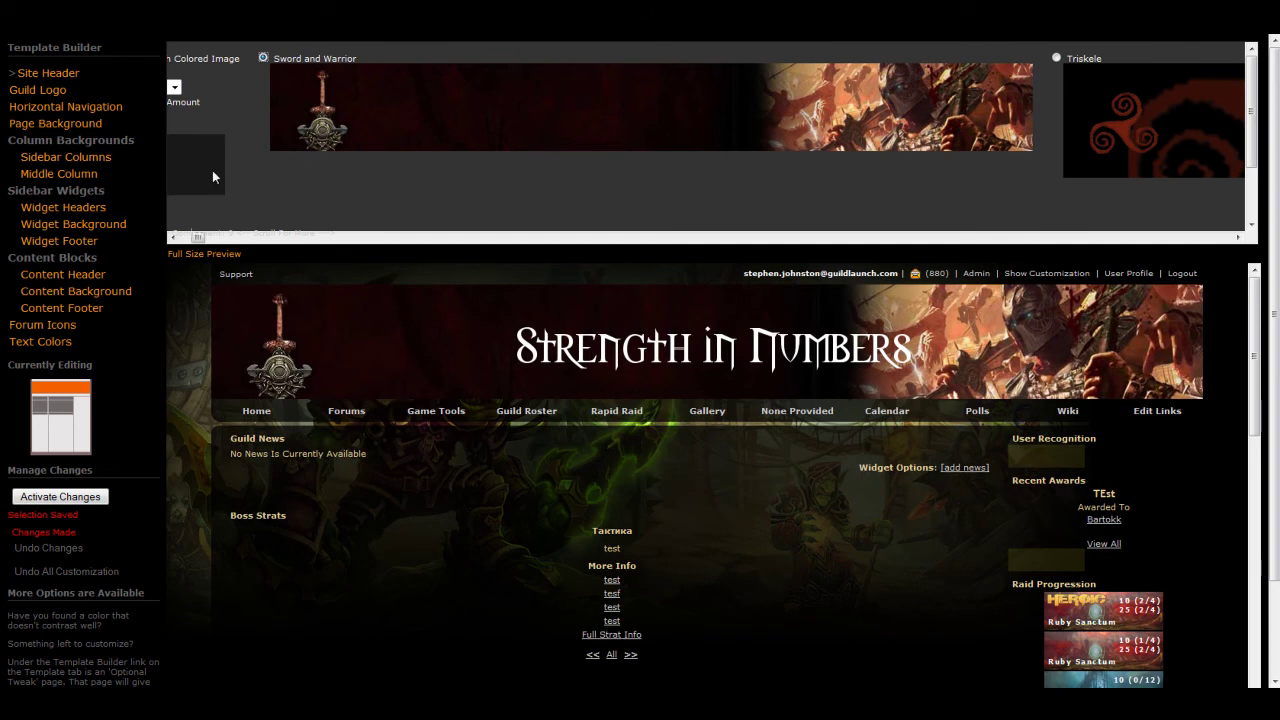
Step: Give the Widget Headers the Bugle - Red style
{"action": "left_click", "coordinate": [55, 207]}
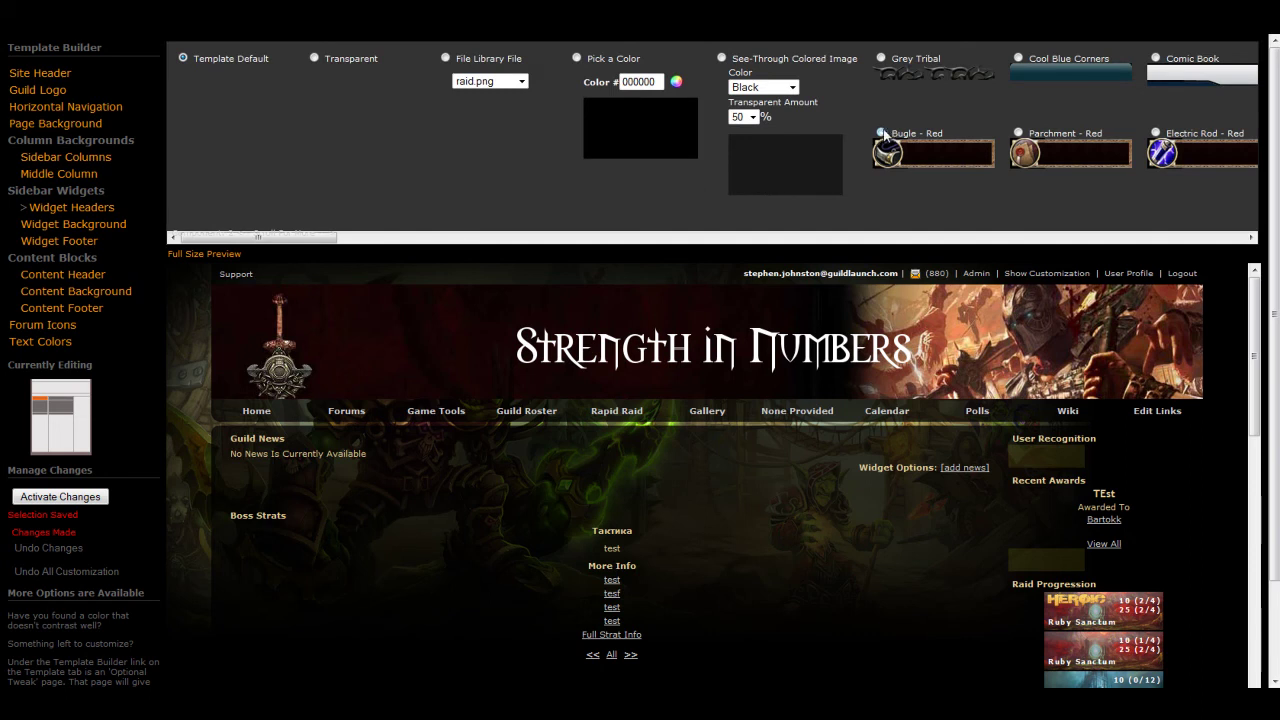
{"action": "left_click", "coordinate": [881, 133]}
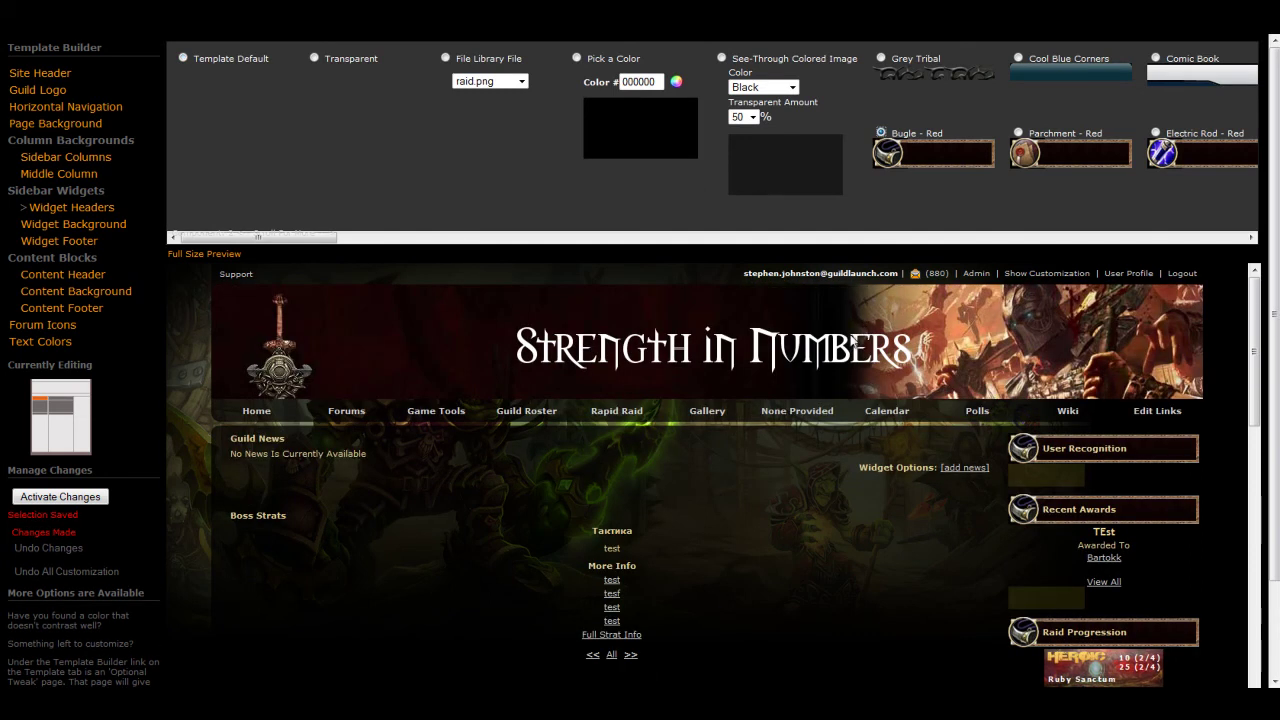